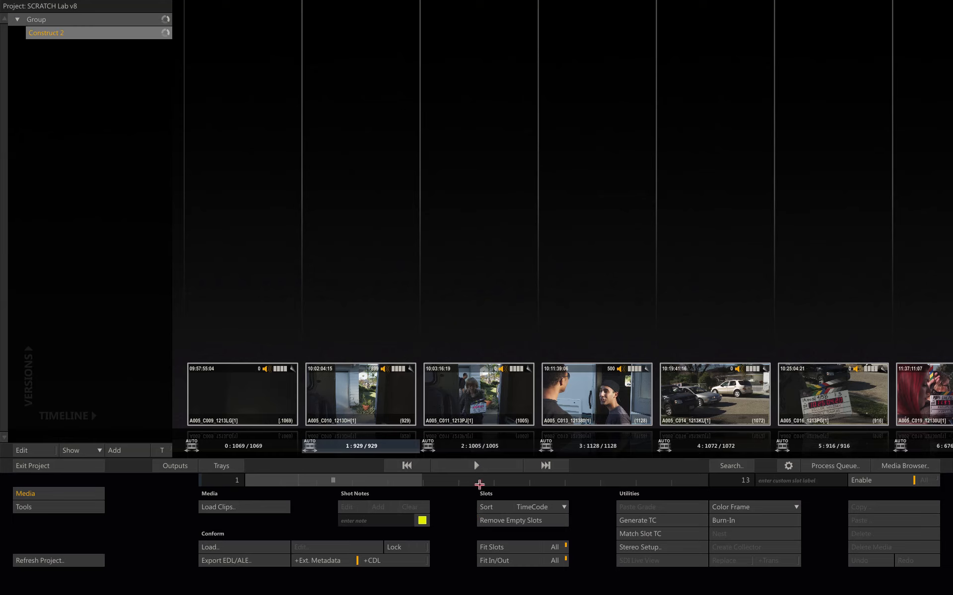
# Open the construct in the player and scrub through its shots on the timeline
pyautogui.click(479, 465)
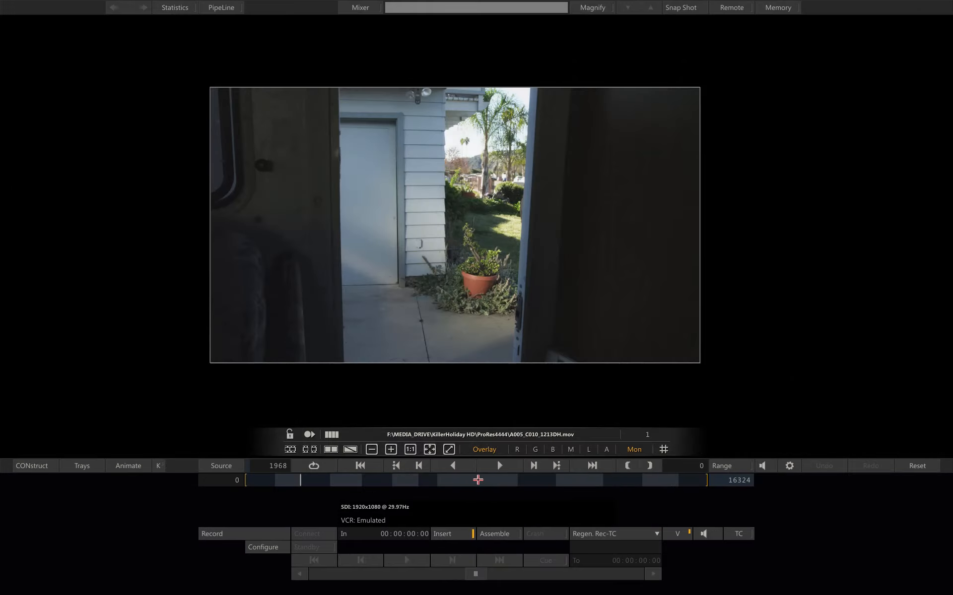
pyautogui.moveTo(360, 481)
pyautogui.mouseDown()
pyautogui.moveTo(472, 479)
pyautogui.moveTo(374, 480)
pyautogui.mouseUp()
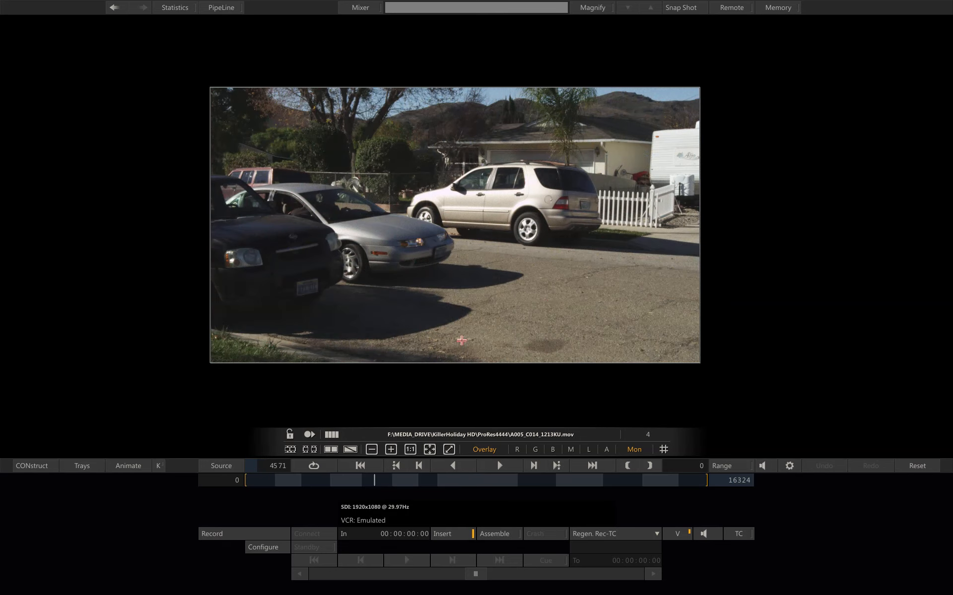
pyautogui.moveTo(460, 347); pyautogui.dragTo(464, 387)
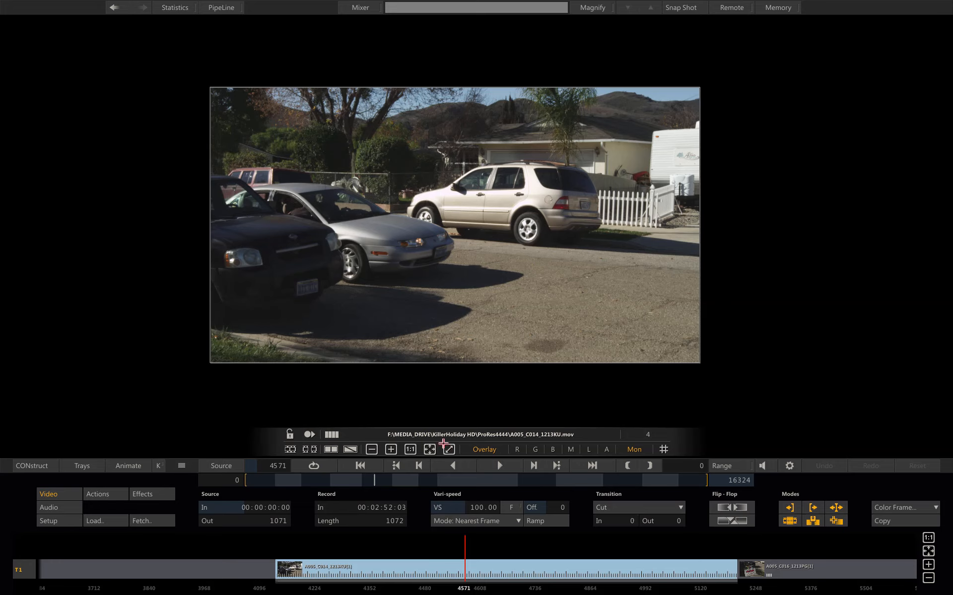
pyautogui.moveTo(392, 480); pyautogui.dragTo(350, 480)
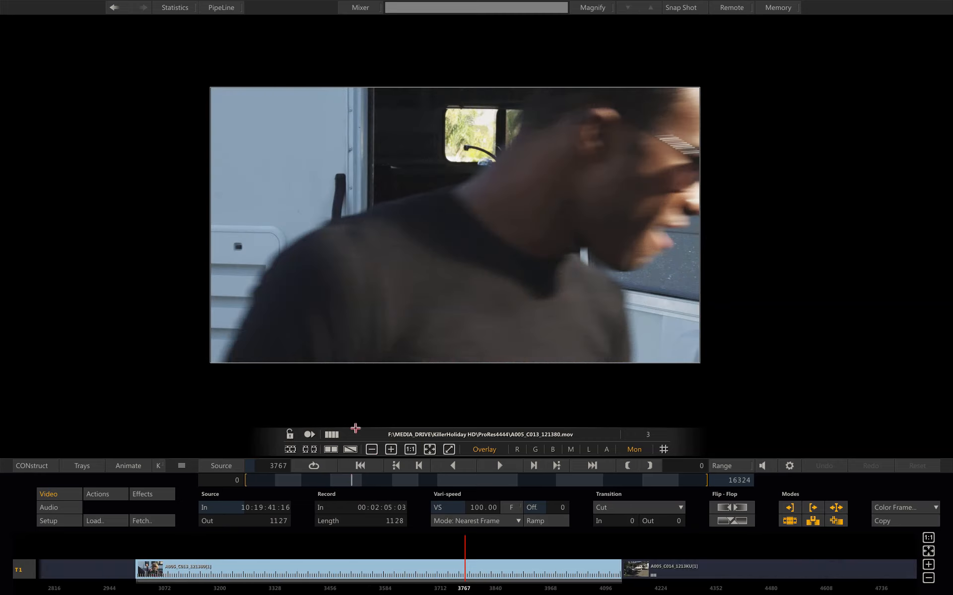
# Load the still frame assimilate.0001.tif from the MEDIA_DRIVE Assimilate_logo folder as a single still
pyautogui.click(95, 519)
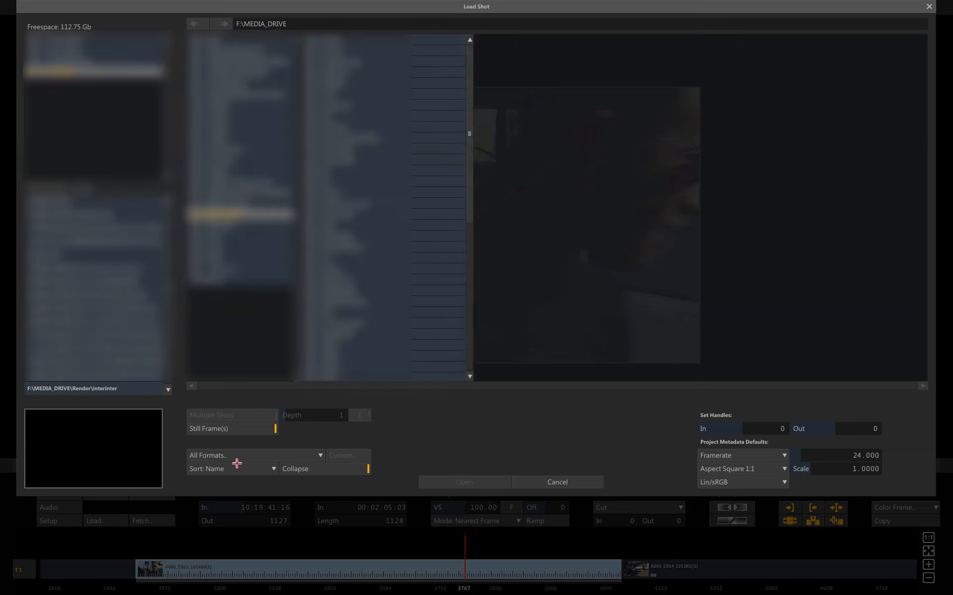
pyautogui.click(254, 429)
pyautogui.click(248, 429)
pyautogui.click(393, 61)
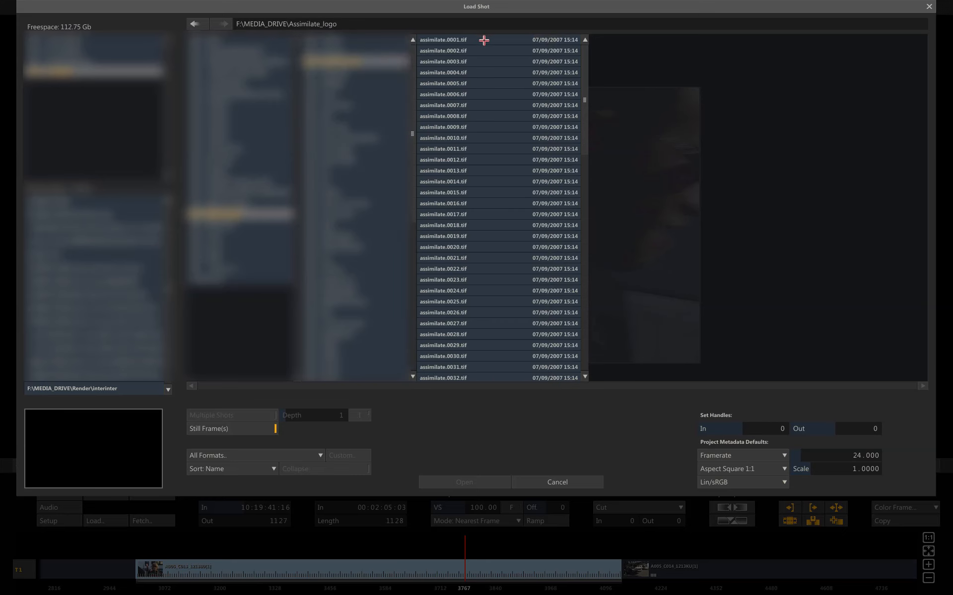
pyautogui.click(484, 39)
pyautogui.click(456, 482)
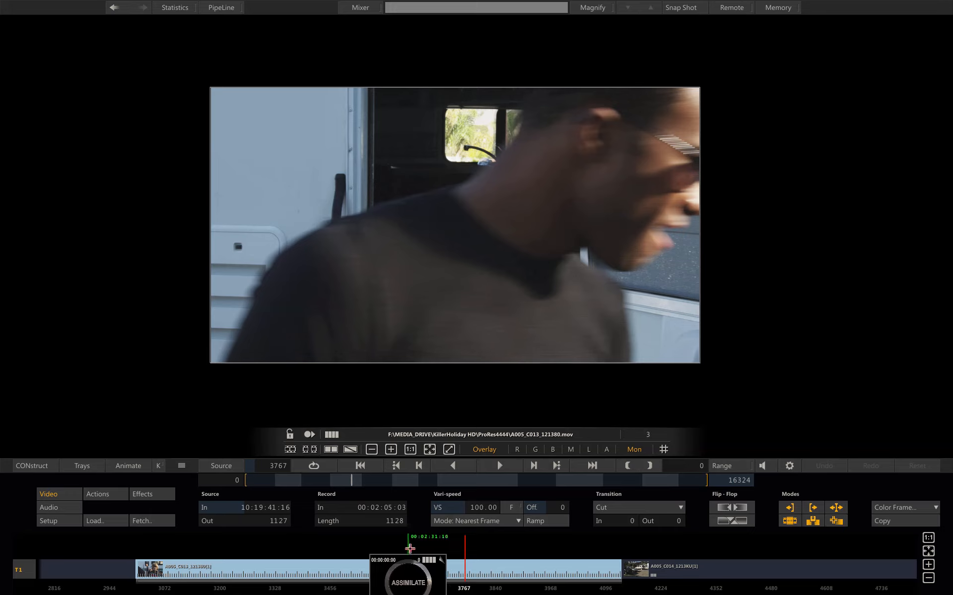
# Place the logo frame on a new track T2 above the current shot and position it near the playhead
pyautogui.click(425, 552)
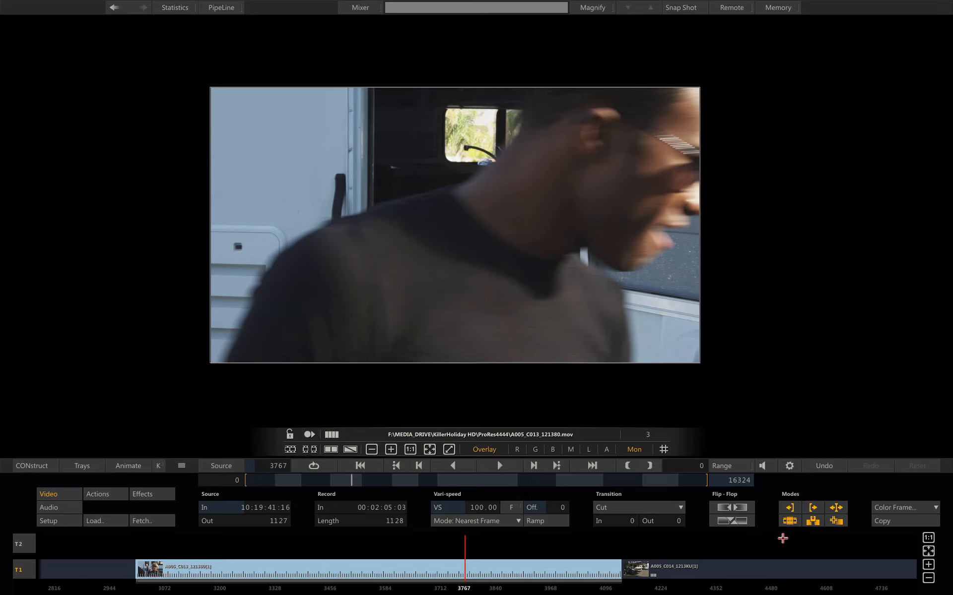
pyautogui.click(928, 564)
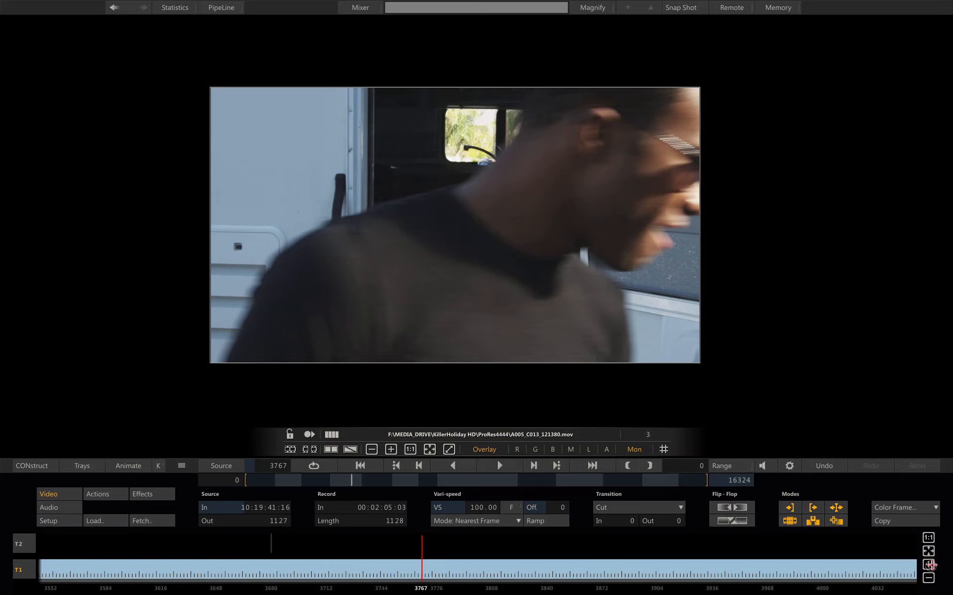
pyautogui.click(929, 564)
pyautogui.click(187, 543)
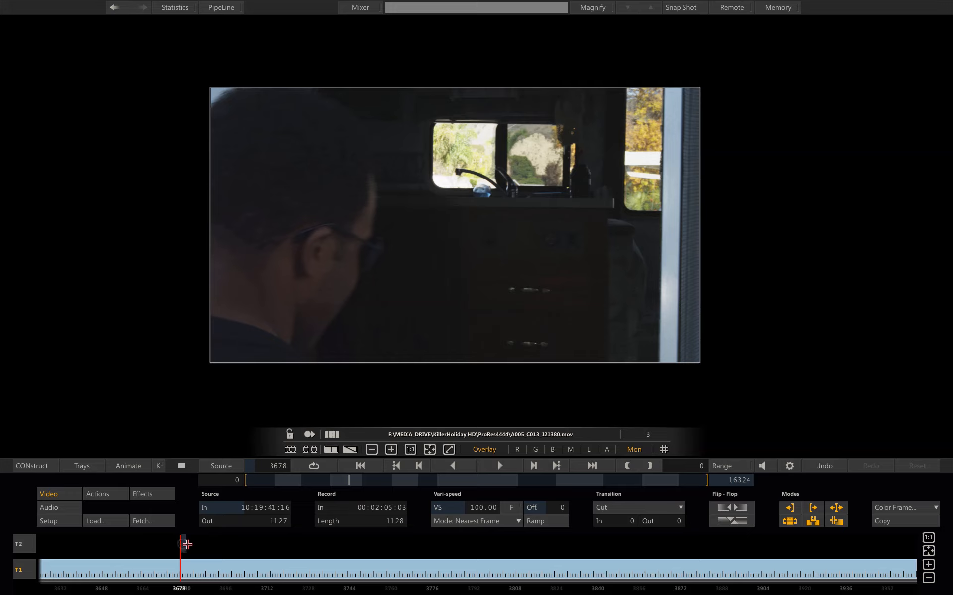
pyautogui.moveTo(184, 544); pyautogui.dragTo(288, 546)
pyautogui.moveTo(181, 556); pyautogui.dragTo(227, 554)
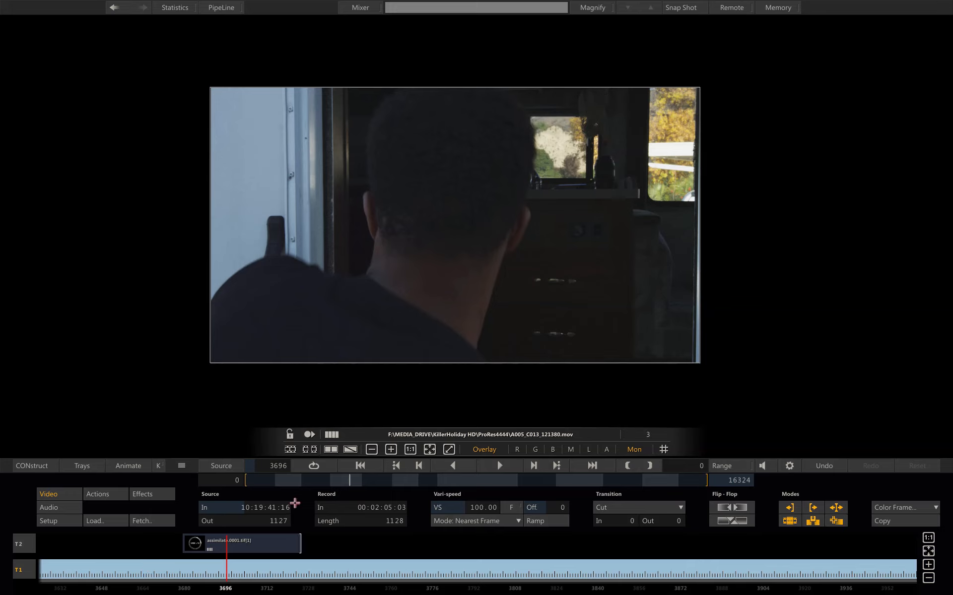
# Show the processed composite in the viewer and open the Effects settings for the logo clip
pyautogui.click(309, 435)
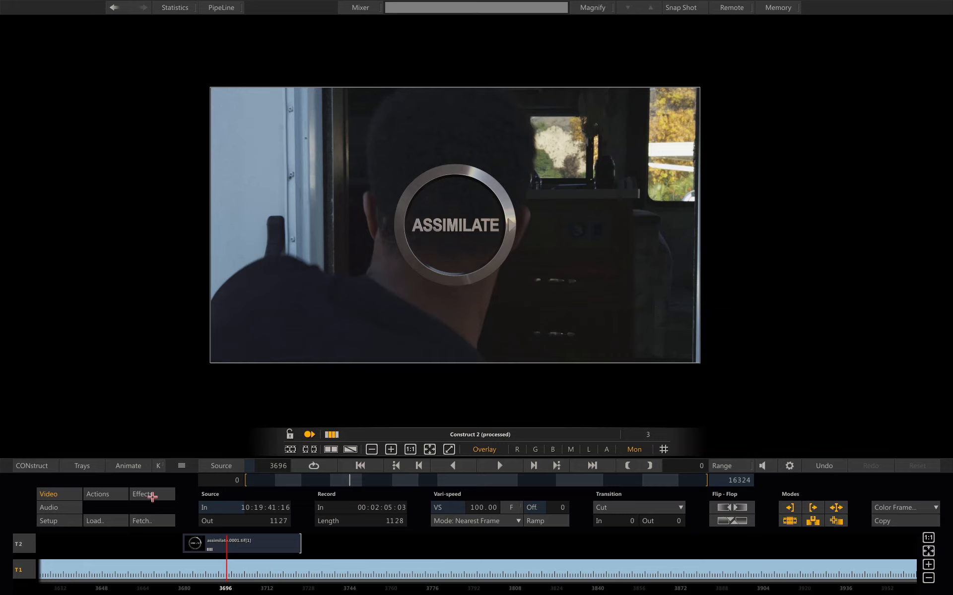
pyautogui.click(152, 494)
pyautogui.click(240, 544)
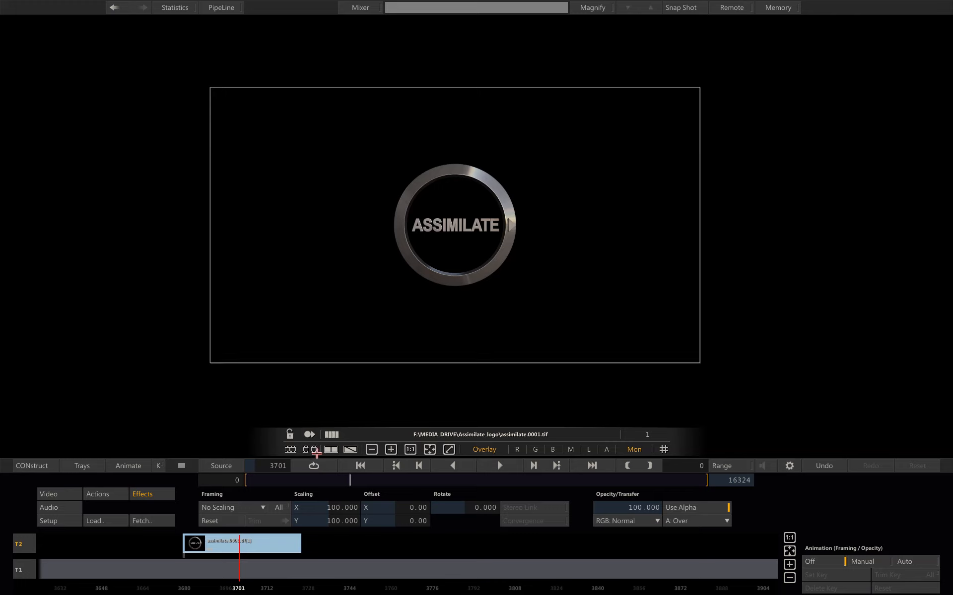
pyautogui.click(313, 434)
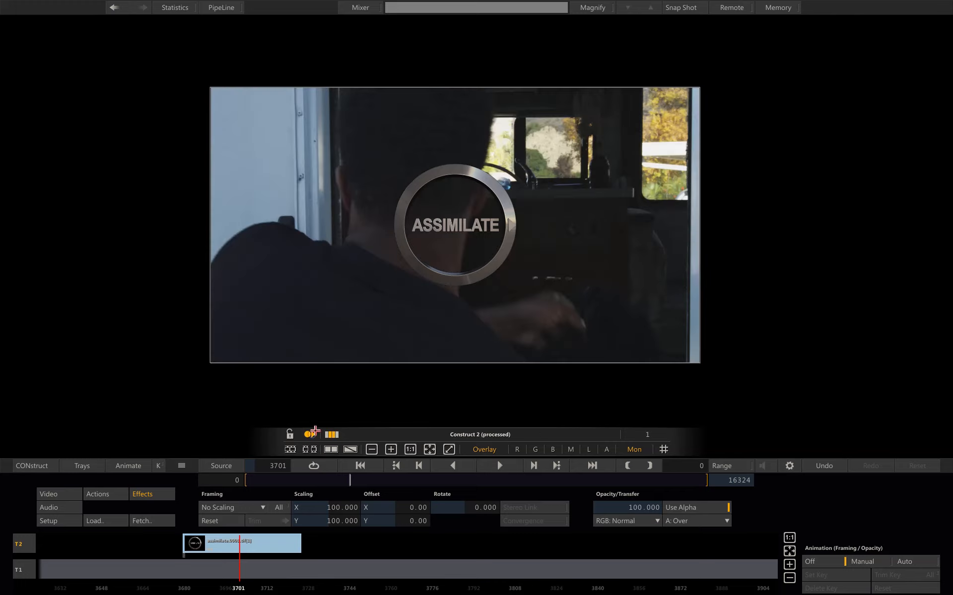
# Set the logo layer's opacity to 50
pyautogui.click(625, 508)
pyautogui.click(628, 422)
pyautogui.click(629, 448)
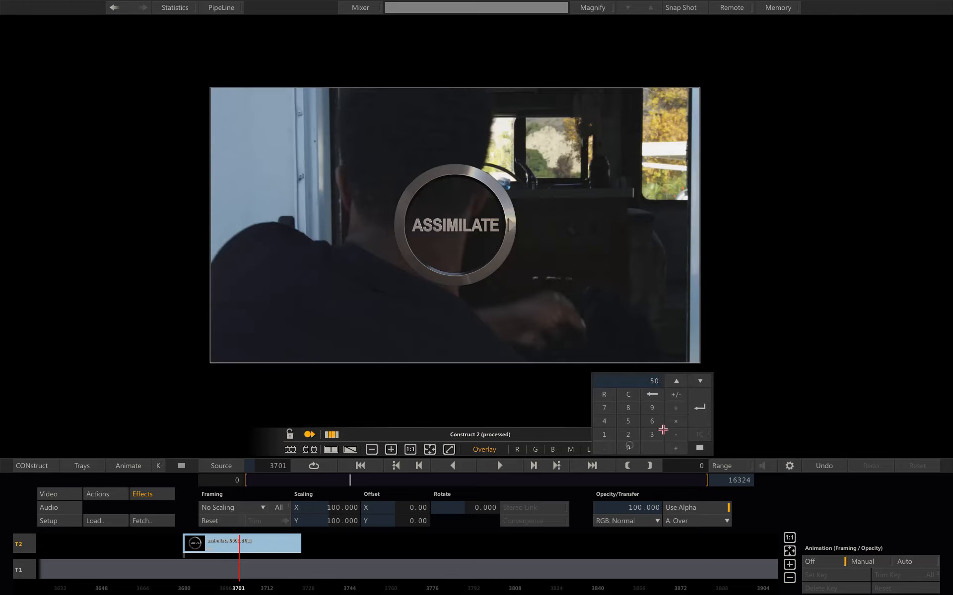
pyautogui.click(700, 407)
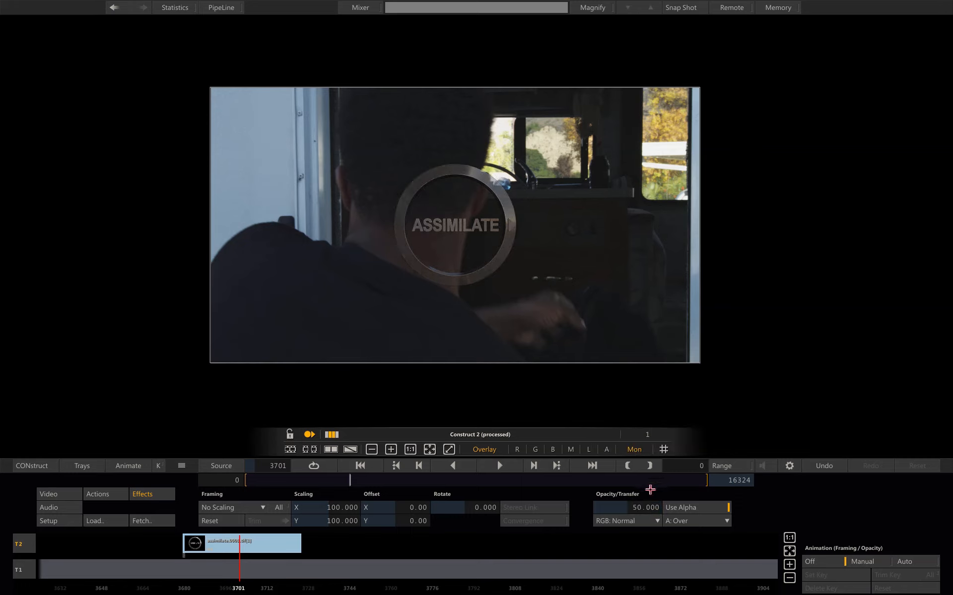
# Set the logo layer's opacity to 100
pyautogui.click(636, 507)
pyautogui.click(615, 439)
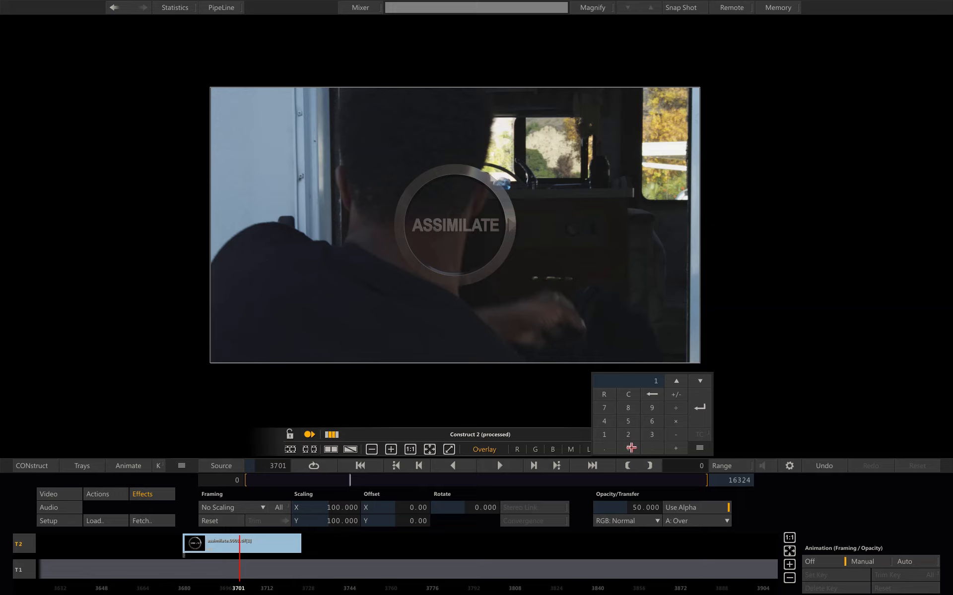
pyautogui.click(631, 446)
pyautogui.click(693, 412)
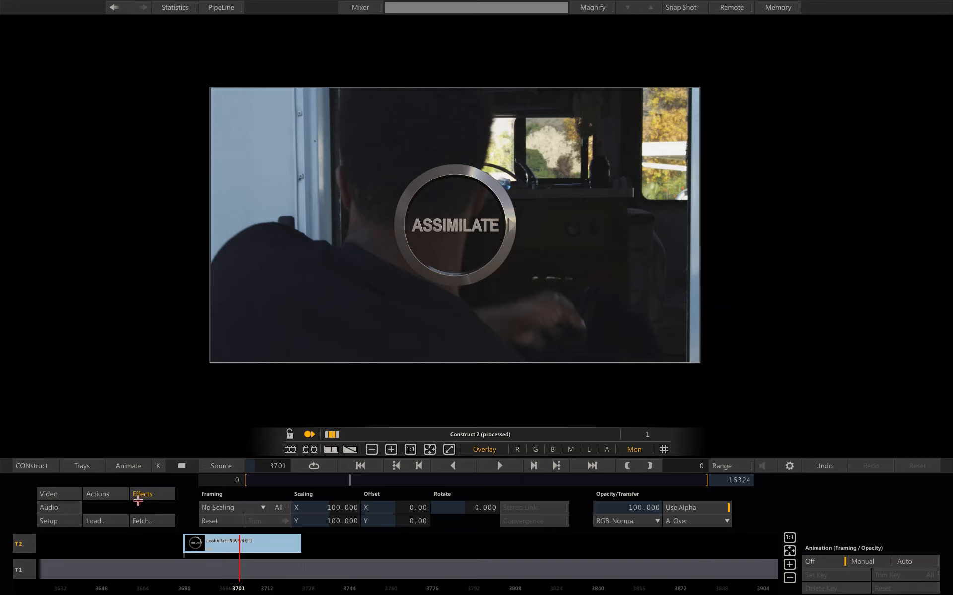
# Set the logo clip's length to 5000 frames in its video settings
pyautogui.click(68, 494)
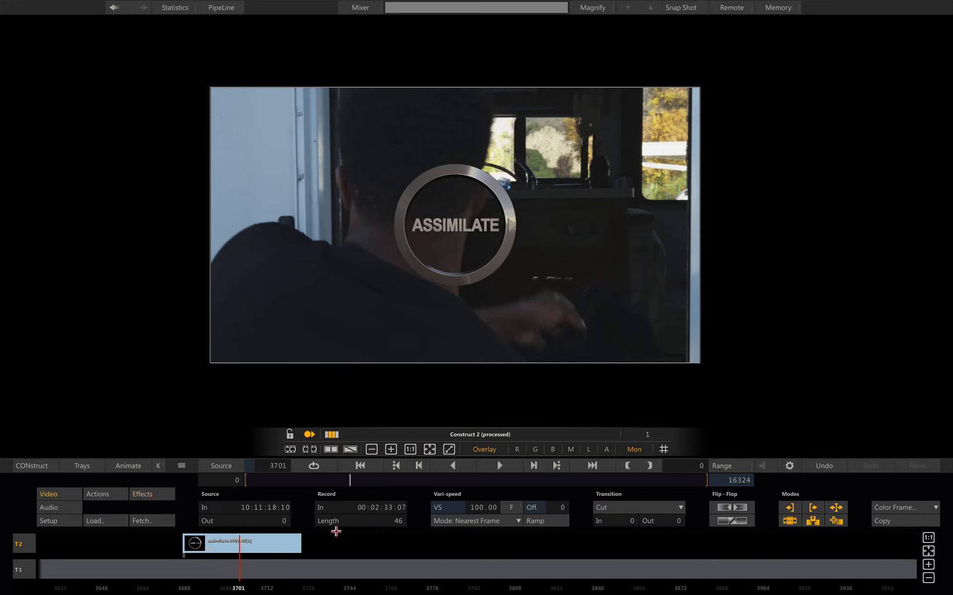
pyautogui.click(368, 521)
pyautogui.click(350, 421)
pyautogui.click(349, 448)
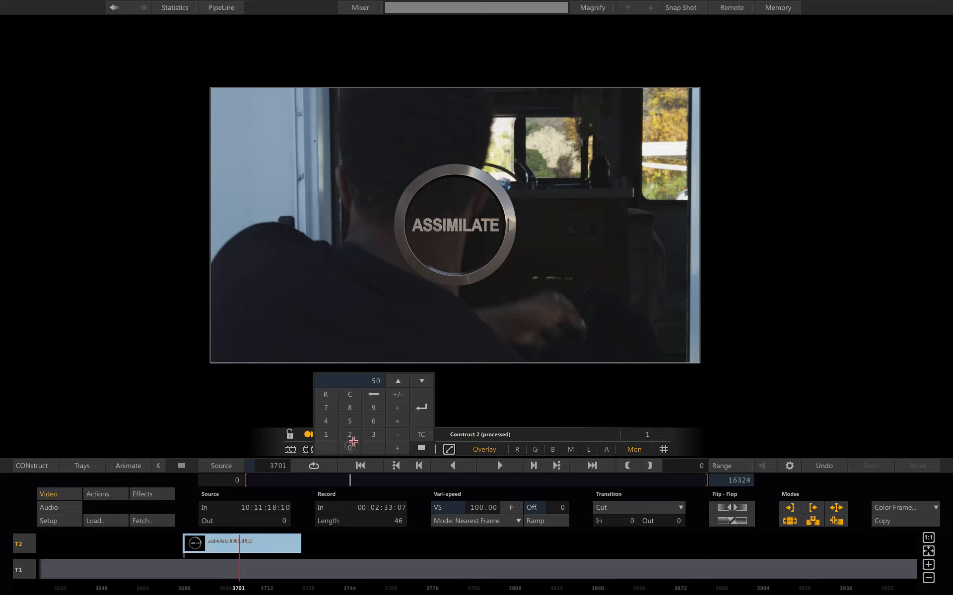
pyautogui.click(349, 448)
pyautogui.click(349, 448)
pyautogui.click(422, 407)
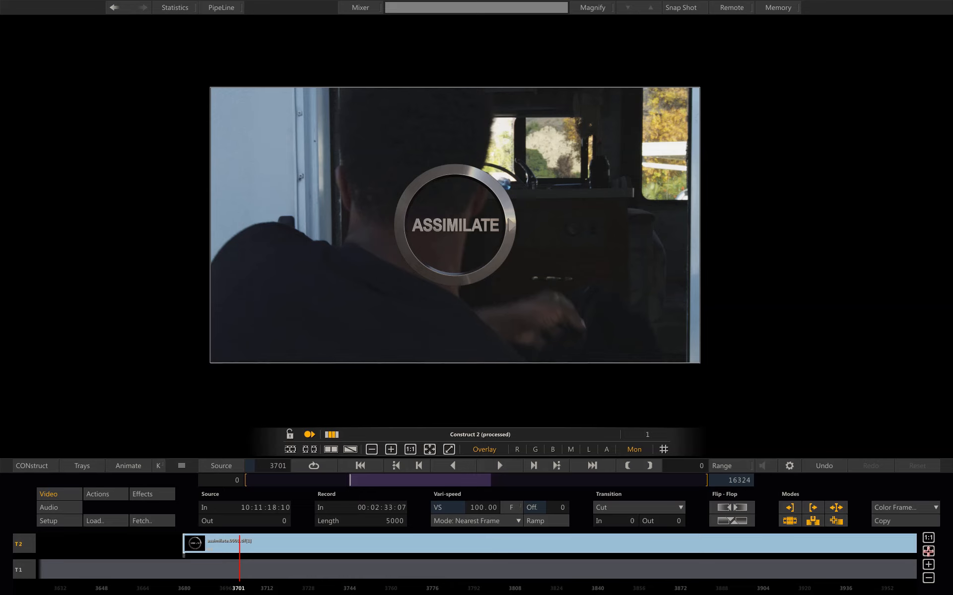
# Move the logo clip to the start of the timeline and extend it to the end of the sequence
pyautogui.click(928, 551)
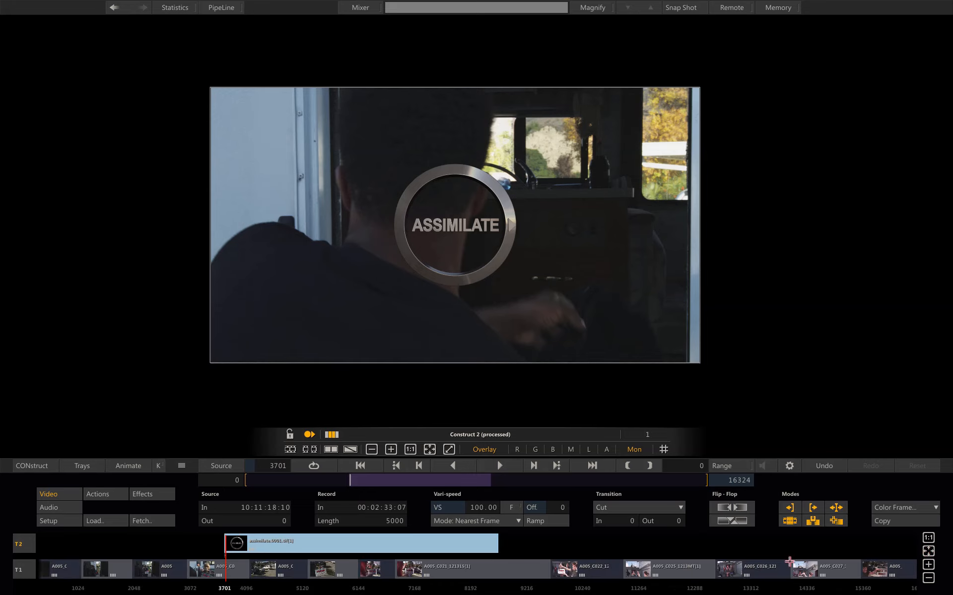
pyautogui.moveTo(414, 544); pyautogui.dragTo(202, 544)
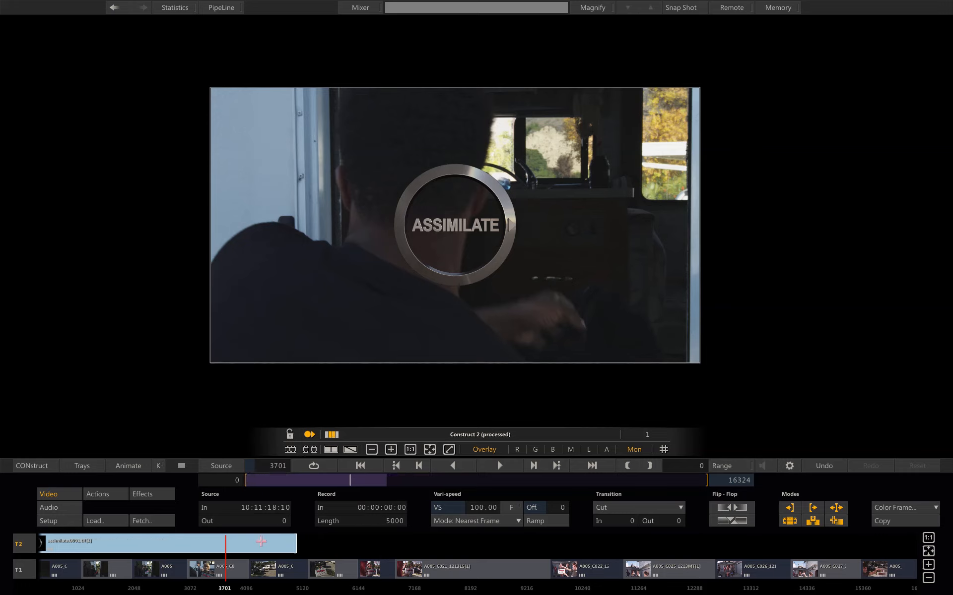
pyautogui.moveTo(296, 544); pyautogui.dragTo(921, 545)
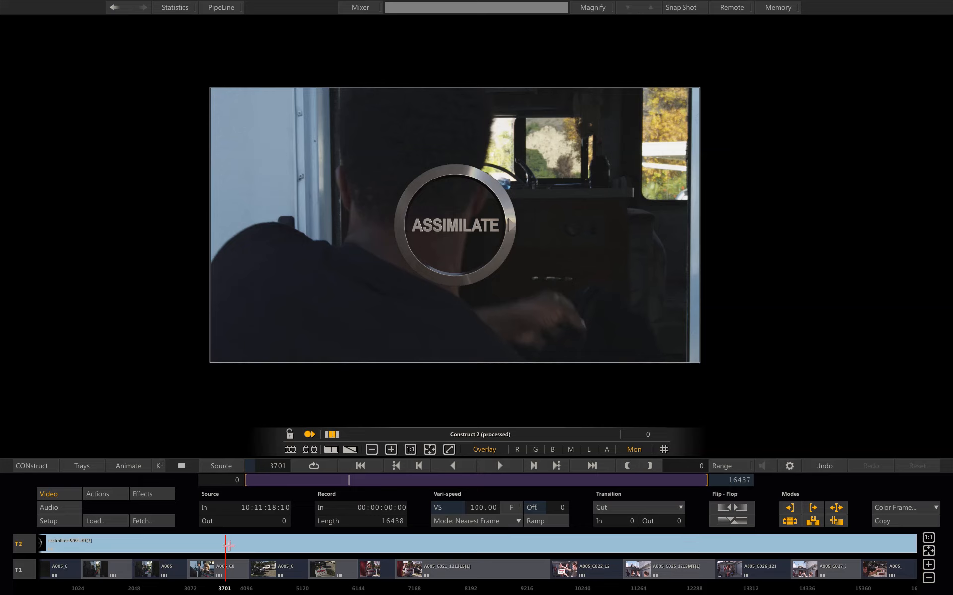
# Scale the logo layer to about 35.548 and offset it to about 821.86, -417.65 in the lower-right corner
pyautogui.moveTo(226, 545); pyautogui.dragTo(286, 526)
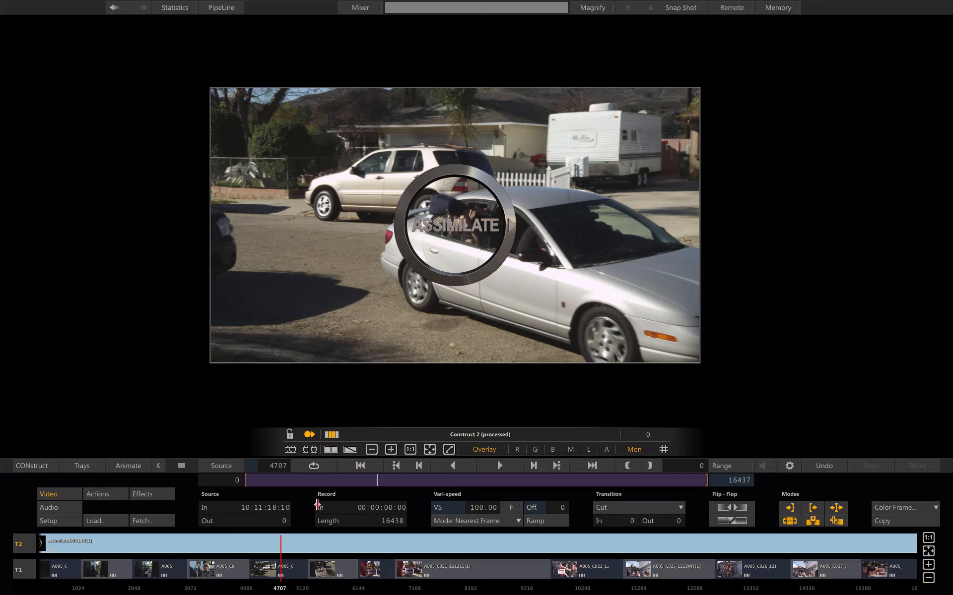
pyautogui.rightClick(316, 364)
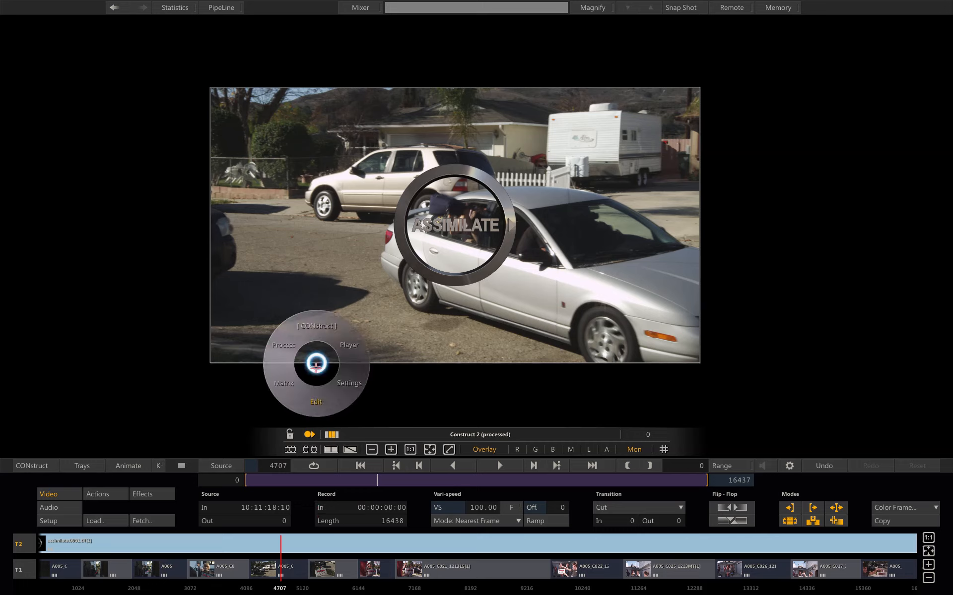
pyautogui.click(283, 384)
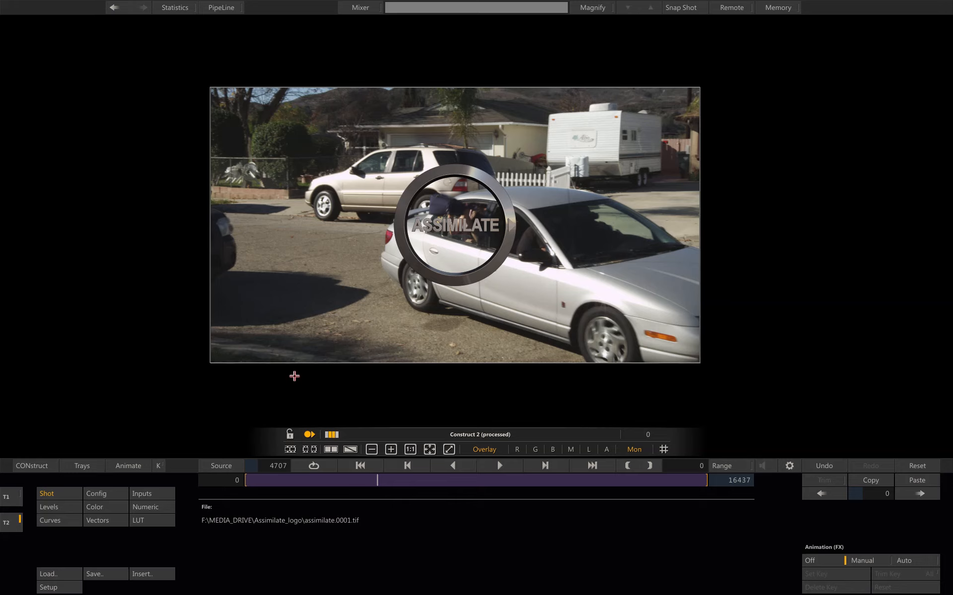
pyautogui.click(108, 495)
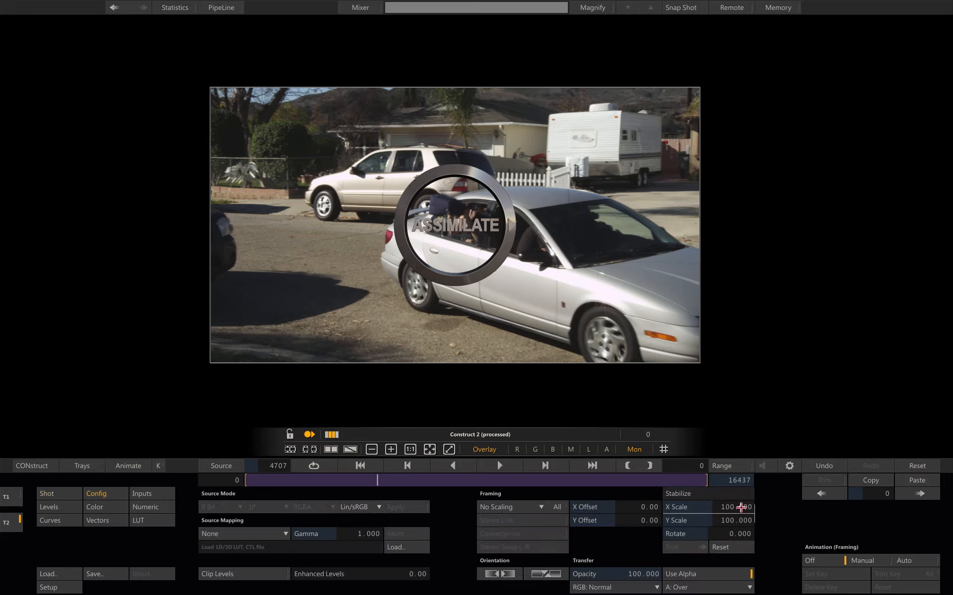
pyautogui.moveTo(737, 505); pyautogui.dragTo(729, 516)
pyautogui.moveTo(623, 509)
pyautogui.mouseDown()
pyautogui.moveTo(639, 502)
pyautogui.moveTo(640, 523)
pyautogui.moveTo(625, 527)
pyautogui.mouseUp()
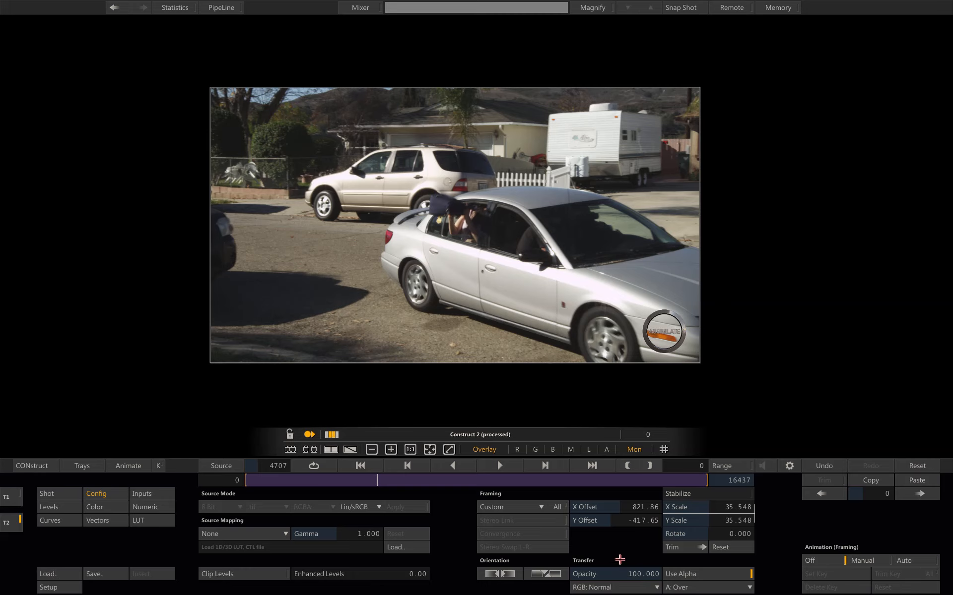
# Scrub through the composite and inspect the tray's versions, sources, staging, metadata and outputs for the layers
pyautogui.moveTo(432, 480); pyautogui.dragTo(408, 484)
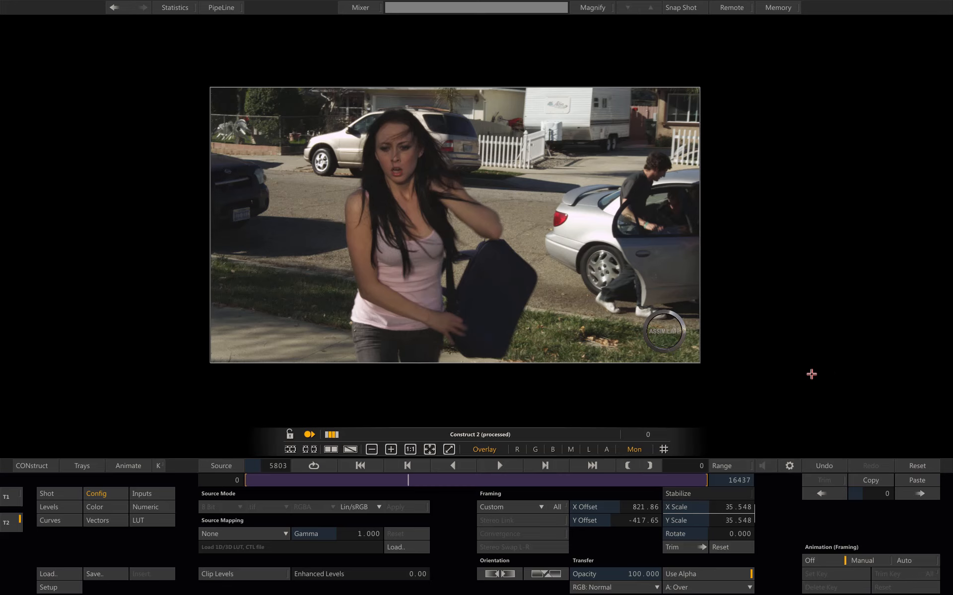
pyautogui.moveTo(932, 376)
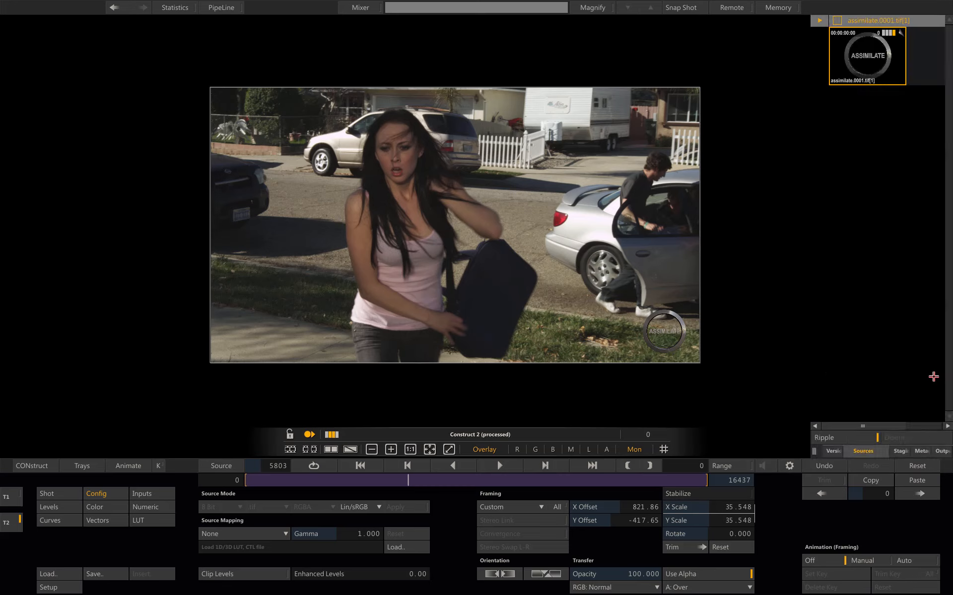
pyautogui.click(836, 451)
pyautogui.click(876, 452)
pyautogui.click(901, 452)
pyautogui.click(916, 458)
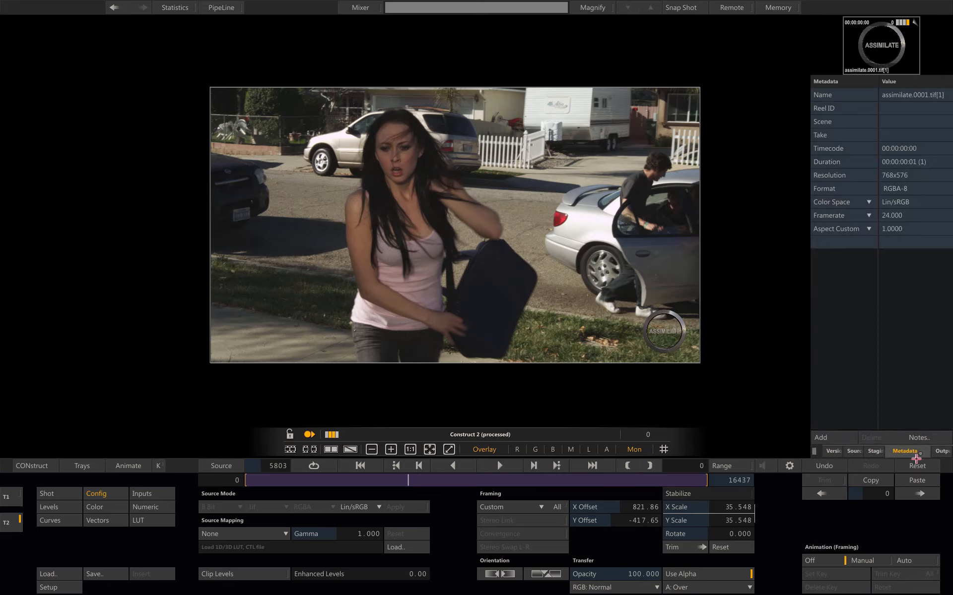
pyautogui.click(942, 452)
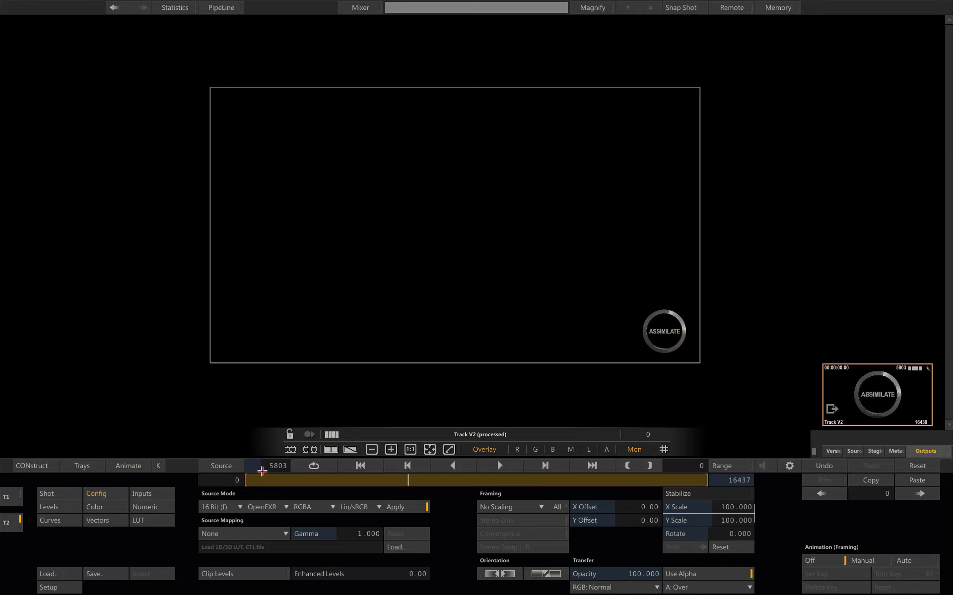
pyautogui.click(9, 498)
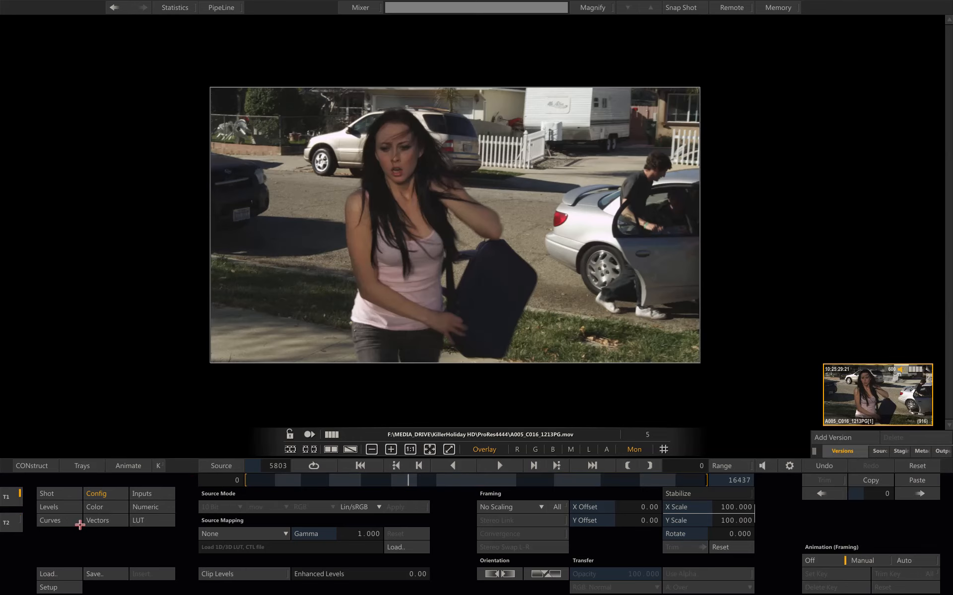
# Show the processed Construct 2 composite in the player and open its outputs in the tray
pyautogui.click(305, 435)
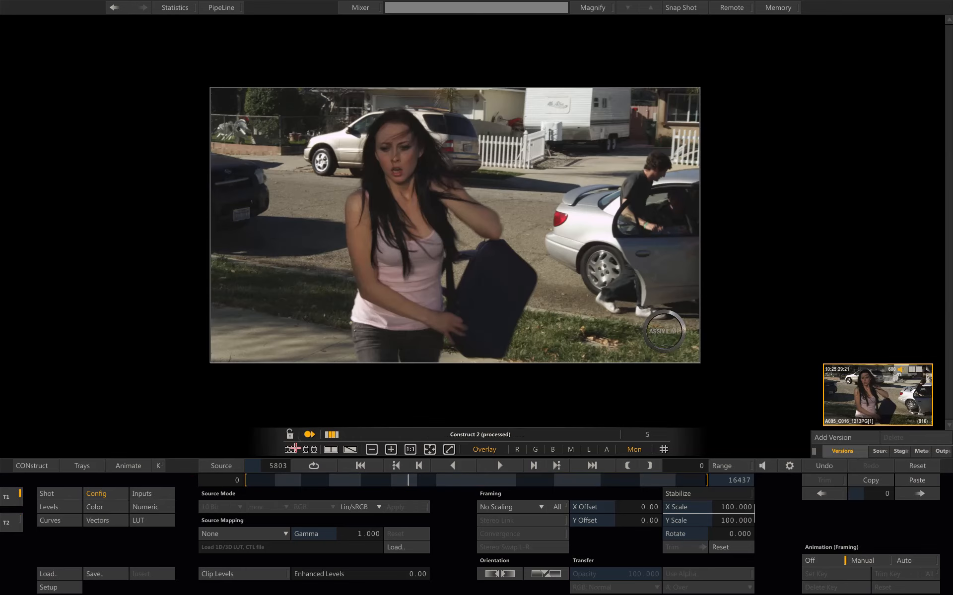
pyautogui.click(289, 436)
pyautogui.click(936, 452)
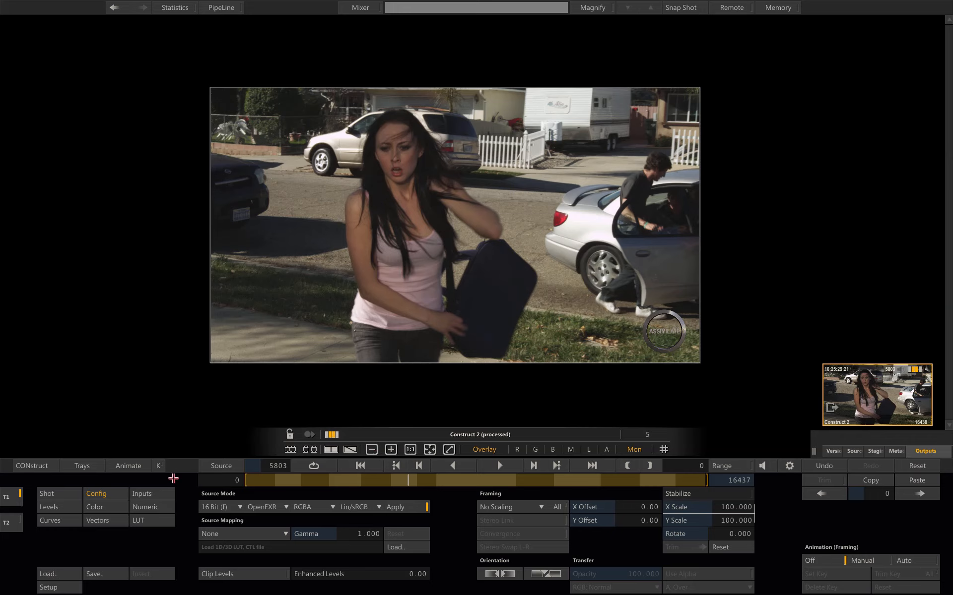
# Insert a Burn-In plugin on the Construct 2 output and load the KH01.pls plugin preset into it
pyautogui.click(60, 496)
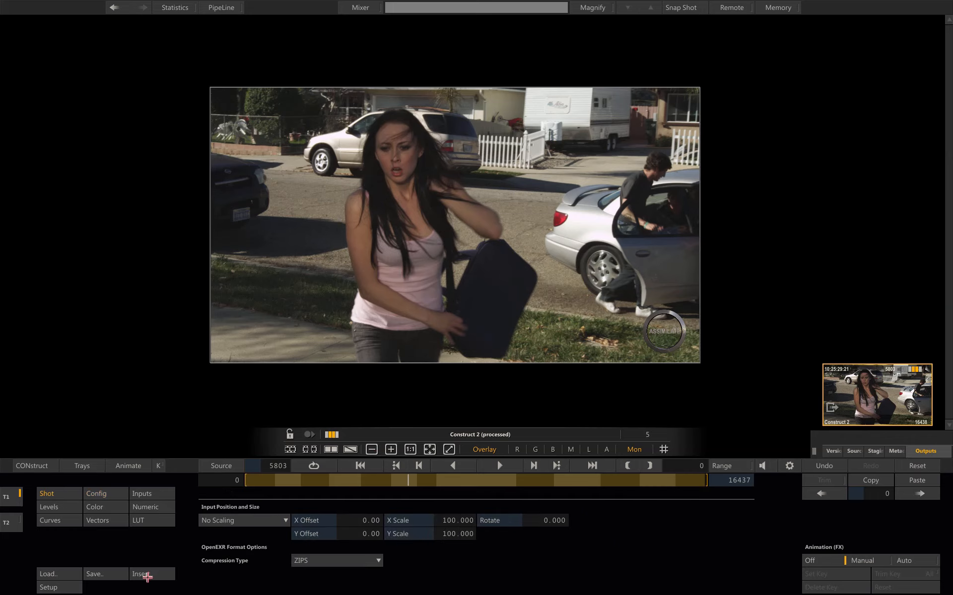
pyautogui.click(147, 575)
pyautogui.doubleClick(524, 108)
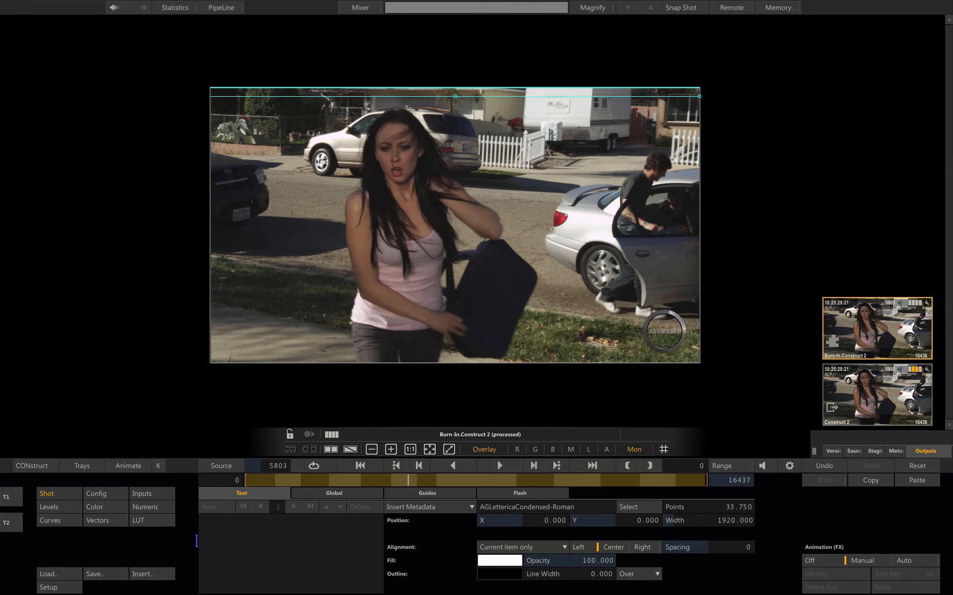
pyautogui.click(61, 571)
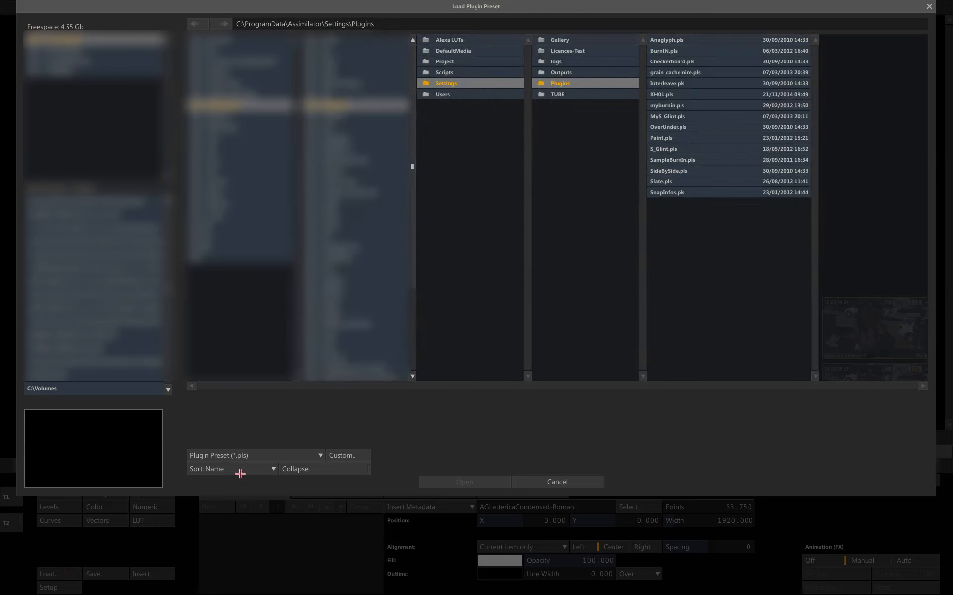
pyautogui.click(687, 95)
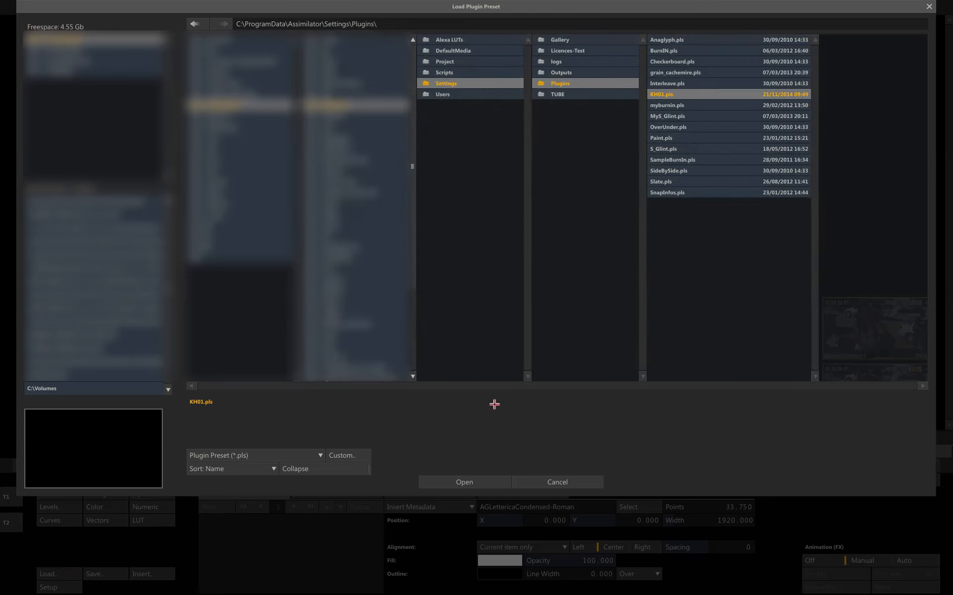
pyautogui.click(454, 482)
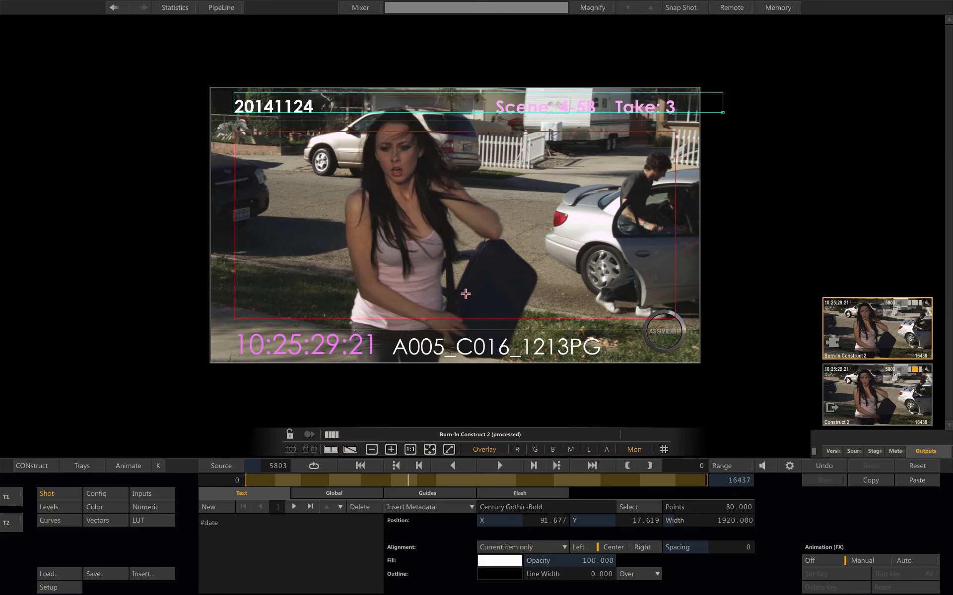
# Move the clip-name burn-in text up so it sits level with the timecode
pyautogui.moveTo(412, 481); pyautogui.dragTo(310, 480)
pyautogui.moveTo(313, 481); pyautogui.dragTo(321, 482)
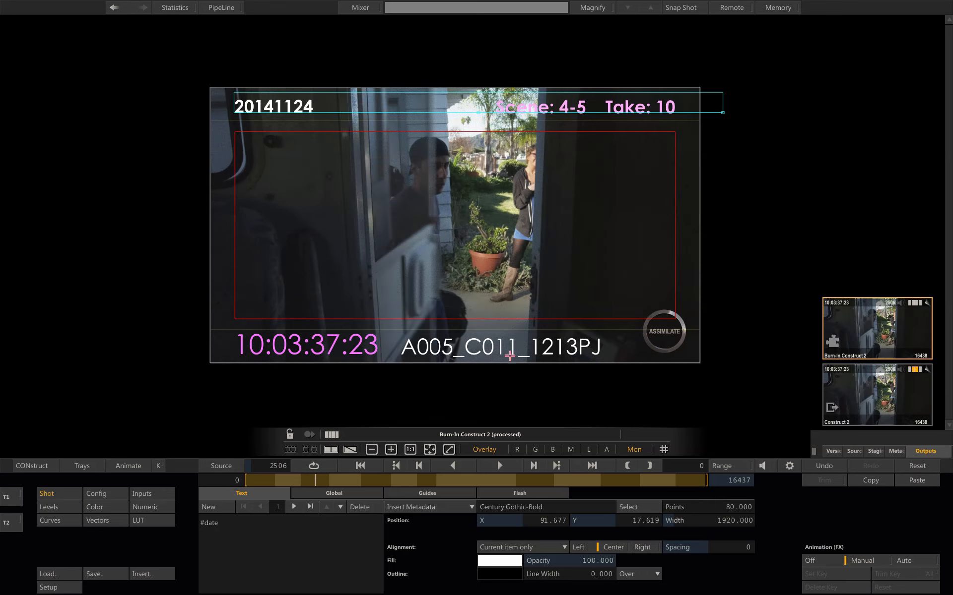
pyautogui.moveTo(516, 346)
pyautogui.mouseDown()
pyautogui.moveTo(553, 343)
pyautogui.moveTo(548, 336)
pyautogui.mouseUp()
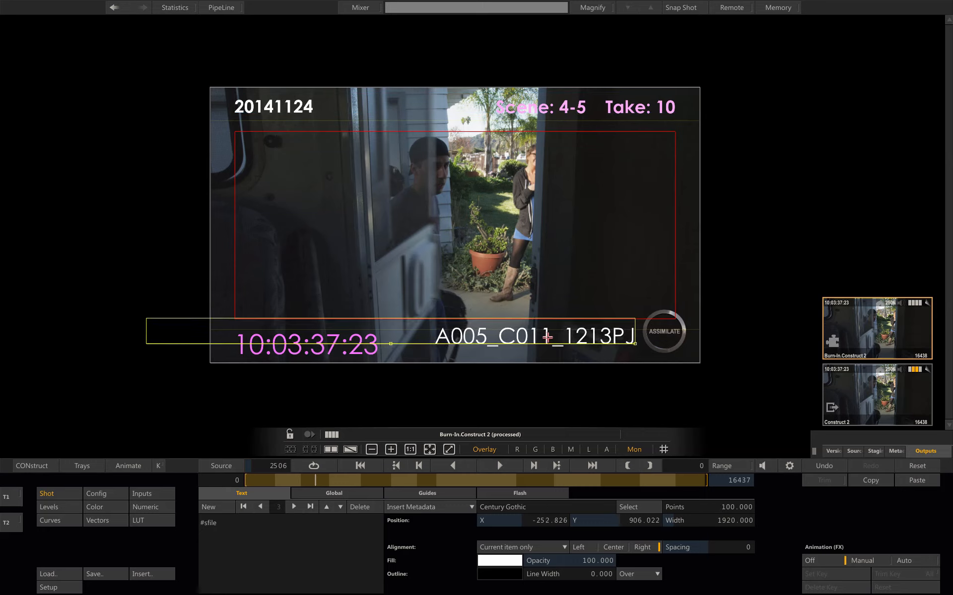
# Set the timecode burn-in text to 150 points and nudge it slightly left
pyautogui.click(331, 345)
pyautogui.moveTo(331, 344)
pyautogui.mouseDown()
pyautogui.moveTo(351, 343)
pyautogui.moveTo(331, 341)
pyautogui.mouseUp()
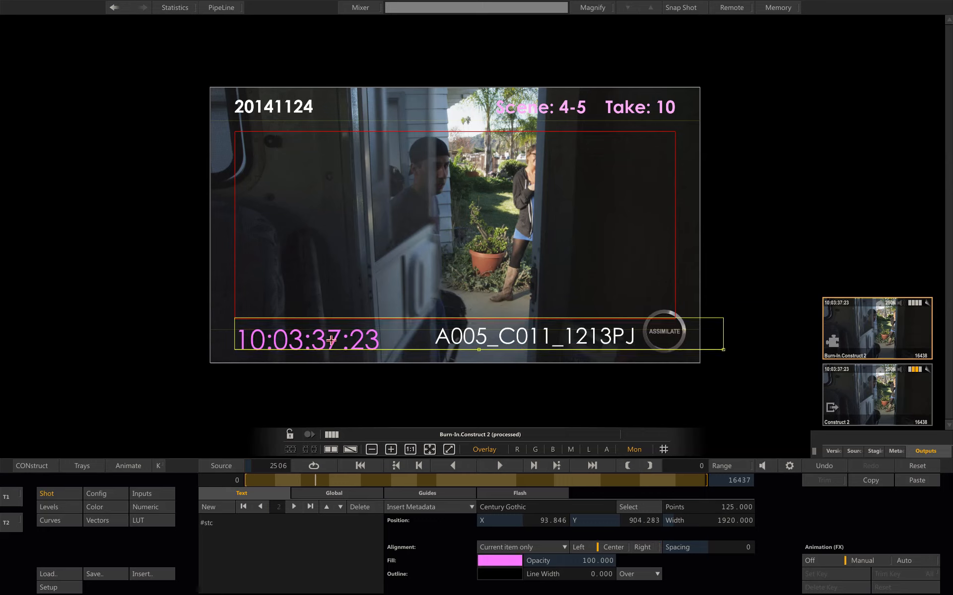
pyautogui.click(729, 508)
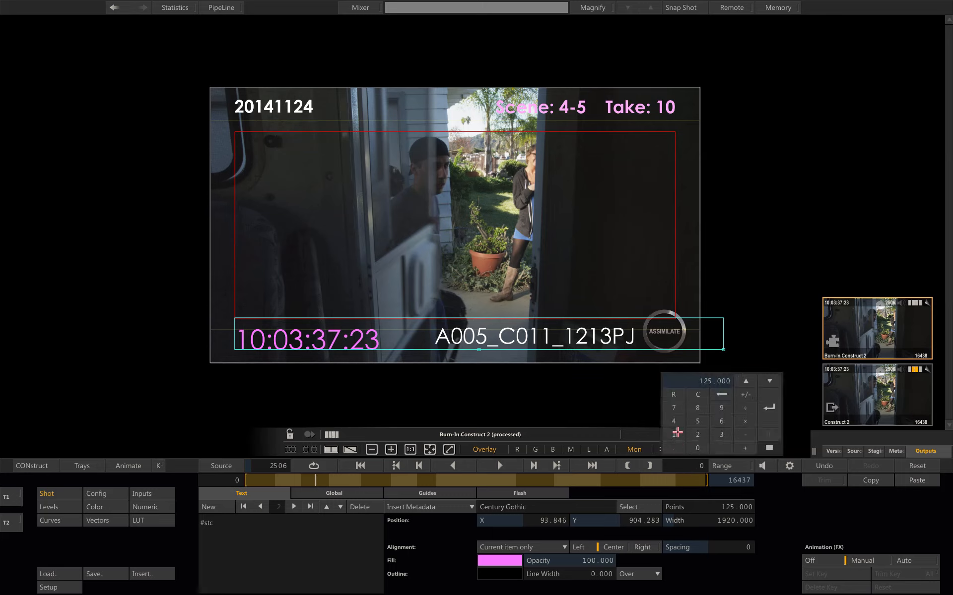
pyautogui.click(677, 433)
pyautogui.click(697, 423)
pyautogui.click(698, 448)
pyautogui.click(766, 409)
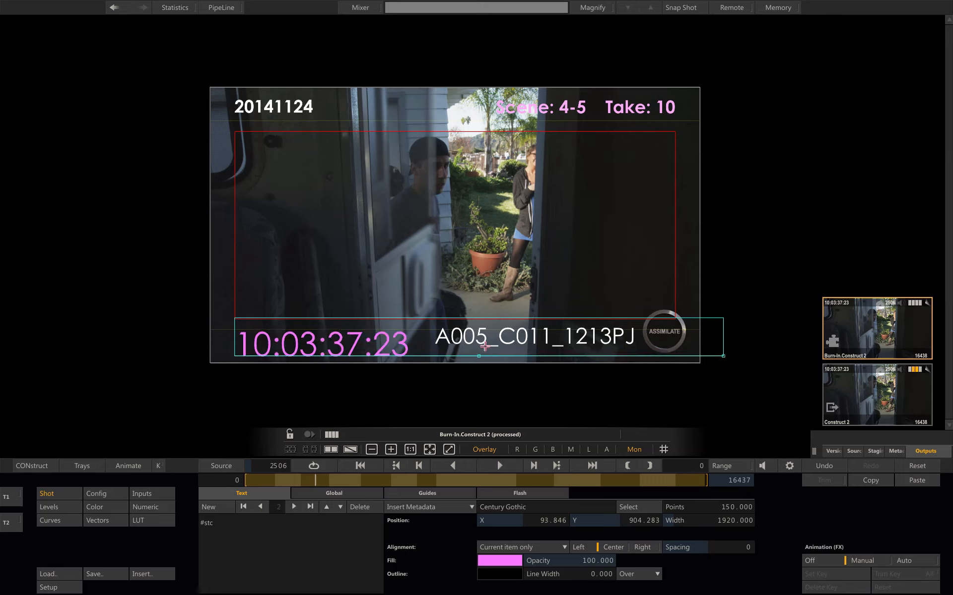
pyautogui.moveTo(457, 348)
pyautogui.mouseDown()
pyautogui.moveTo(440, 346)
pyautogui.moveTo(462, 346)
pyautogui.mouseUp()
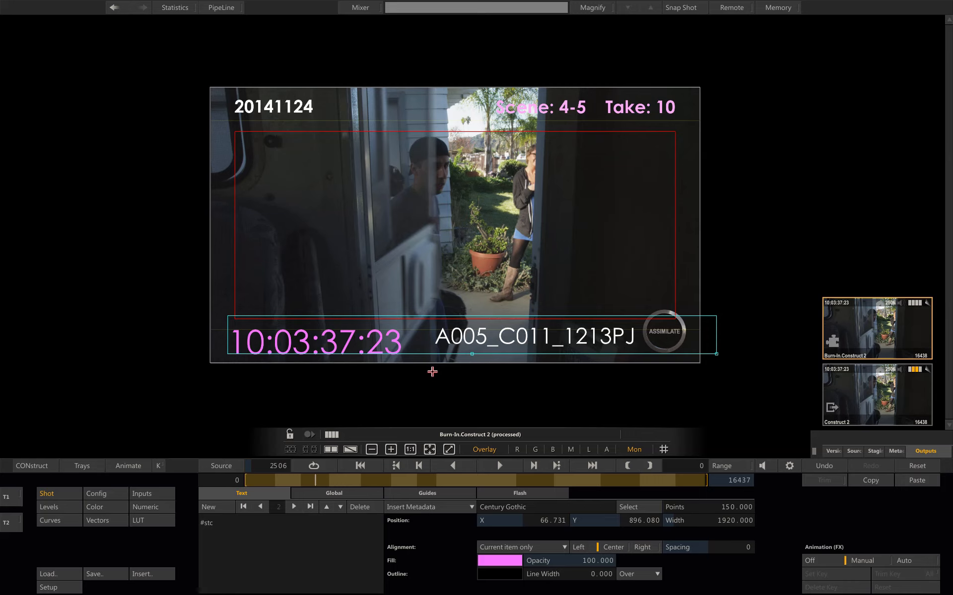
# Add an MXF AMT Export output to the construct with audio channels 1 and 2 enabled
pyautogui.click(61, 466)
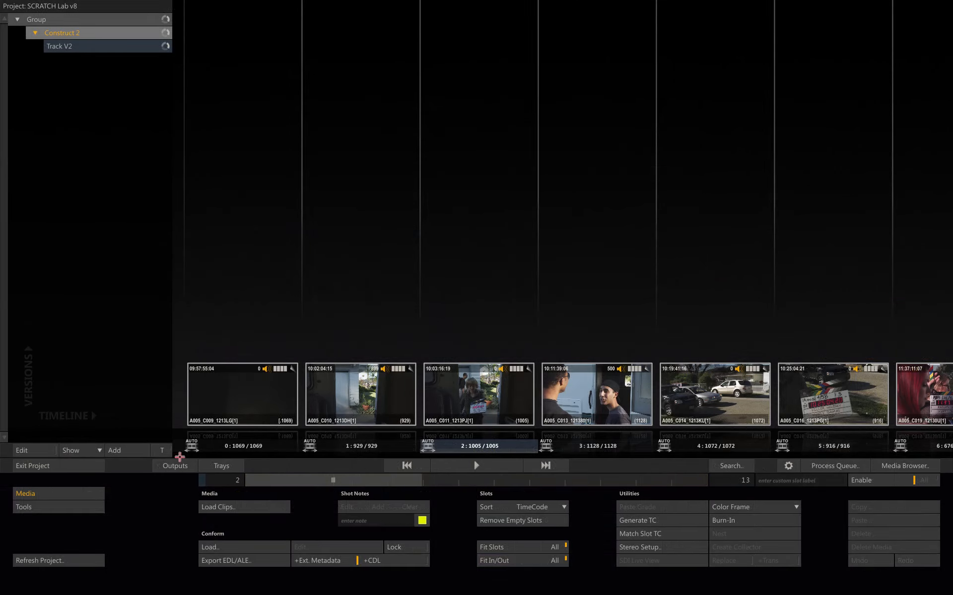
pyautogui.click(175, 465)
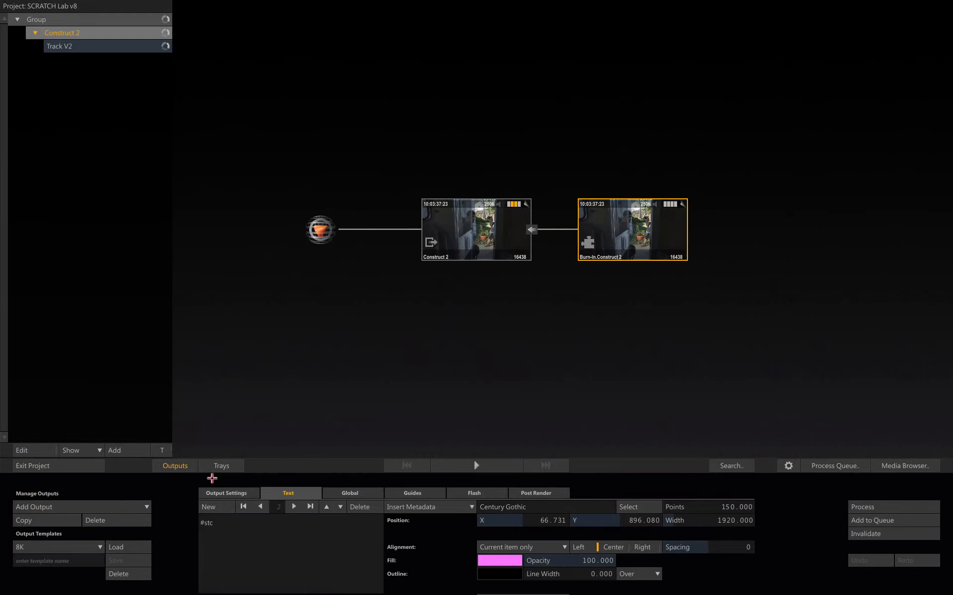
pyautogui.click(141, 508)
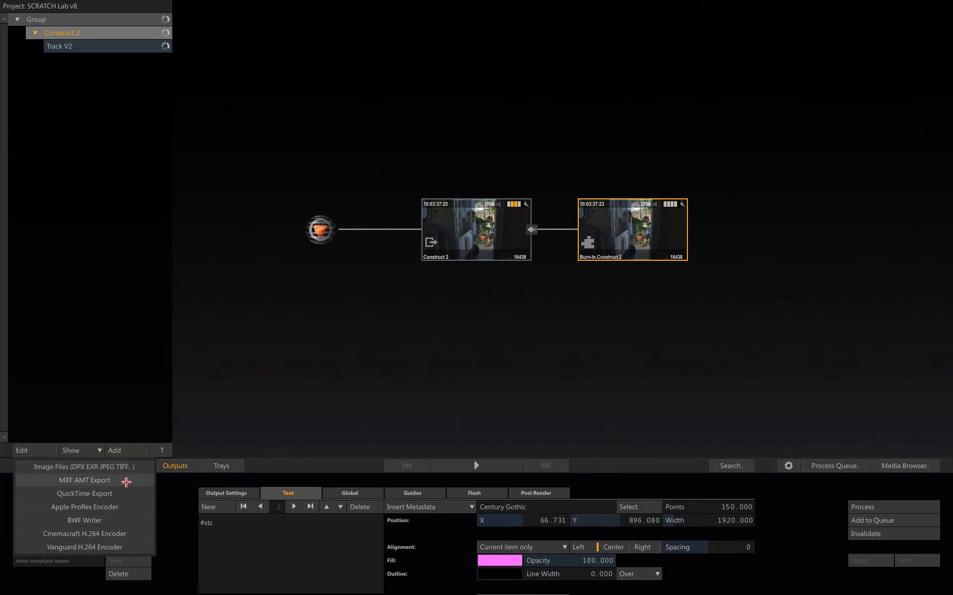
pyautogui.click(126, 481)
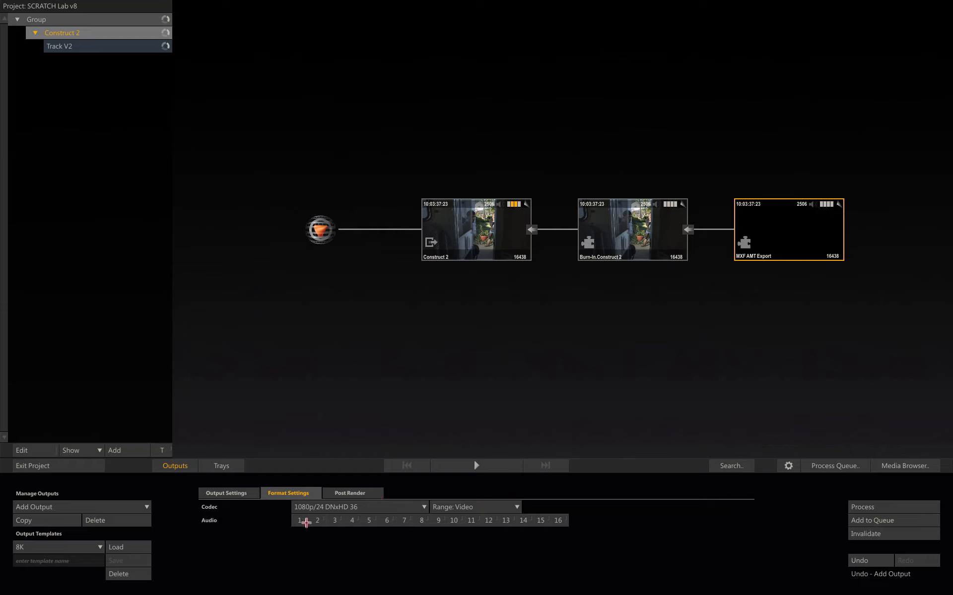
pyautogui.click(303, 521)
pyautogui.click(319, 521)
# Open the MXF AMT Export output in the player and scrub through it to check the burn-ins
pyautogui.click(461, 465)
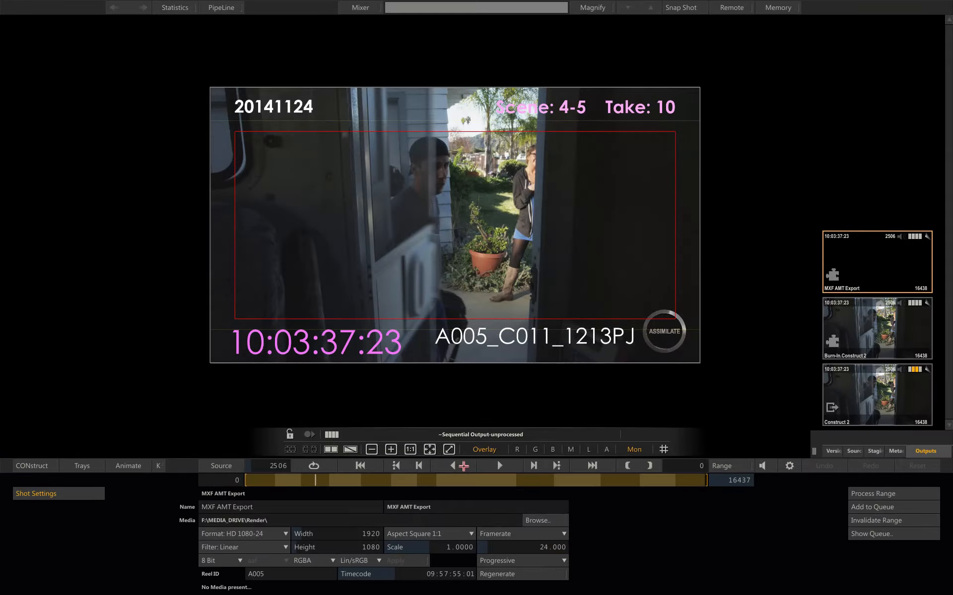
pyautogui.moveTo(373, 483); pyautogui.dragTo(424, 481)
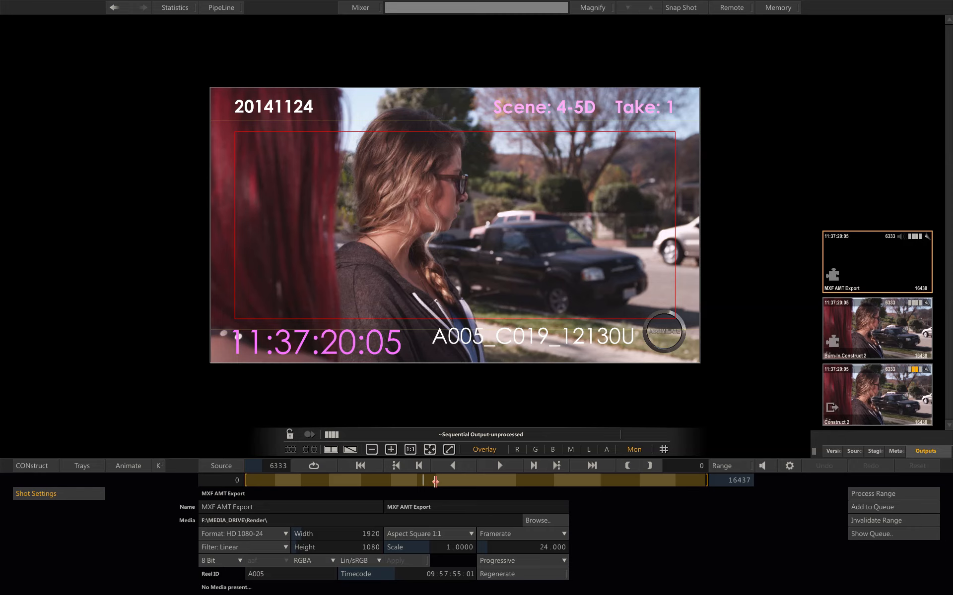
pyautogui.moveTo(435, 481); pyautogui.dragTo(463, 480)
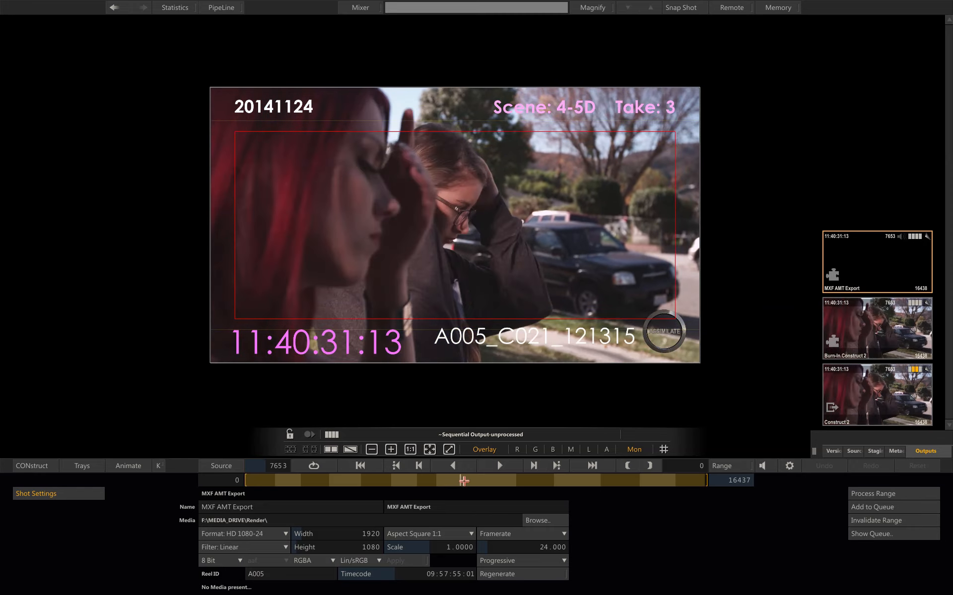